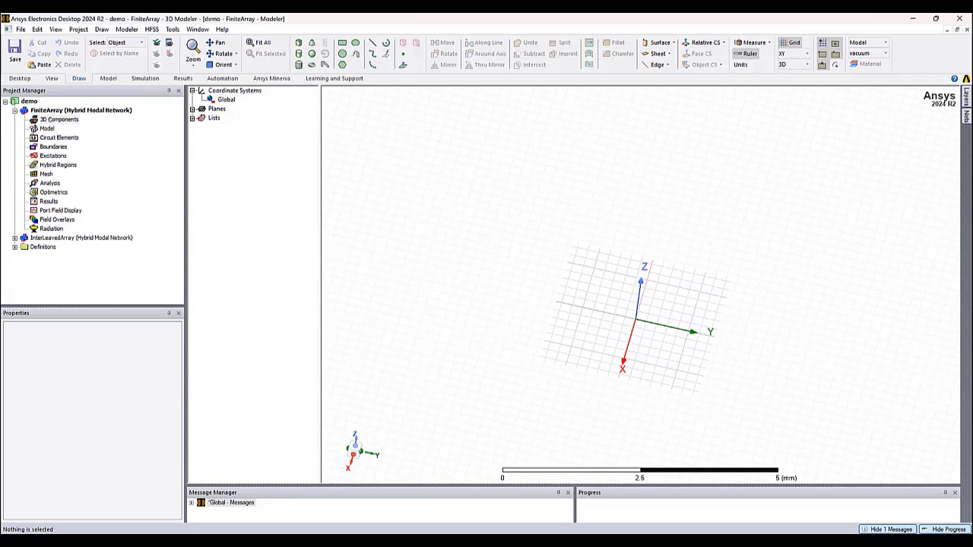
# - Insert the CBPA 3D component into the FiniteArray design, aligned to the Global coordinate system
pyautogui.click(48, 120)
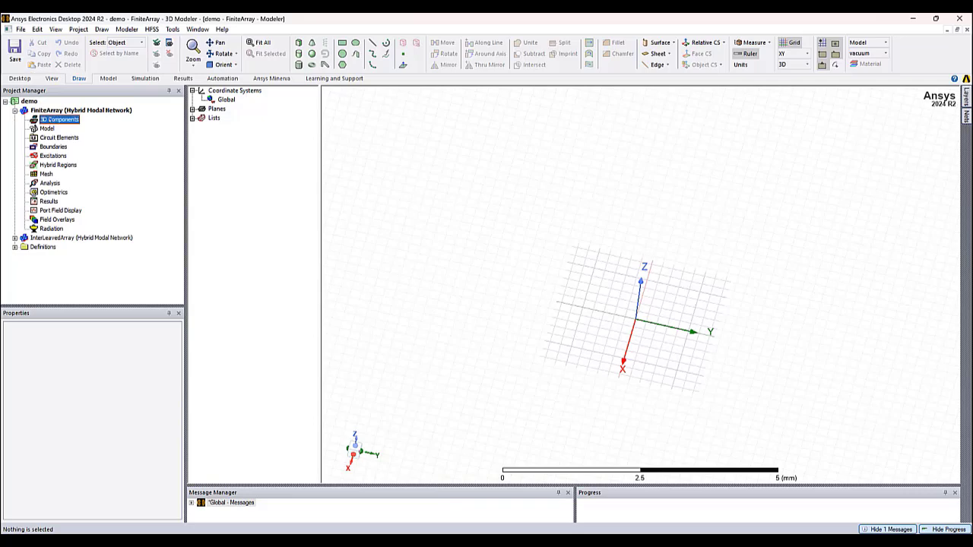
pyautogui.rightClick(50, 122)
pyautogui.click(84, 141)
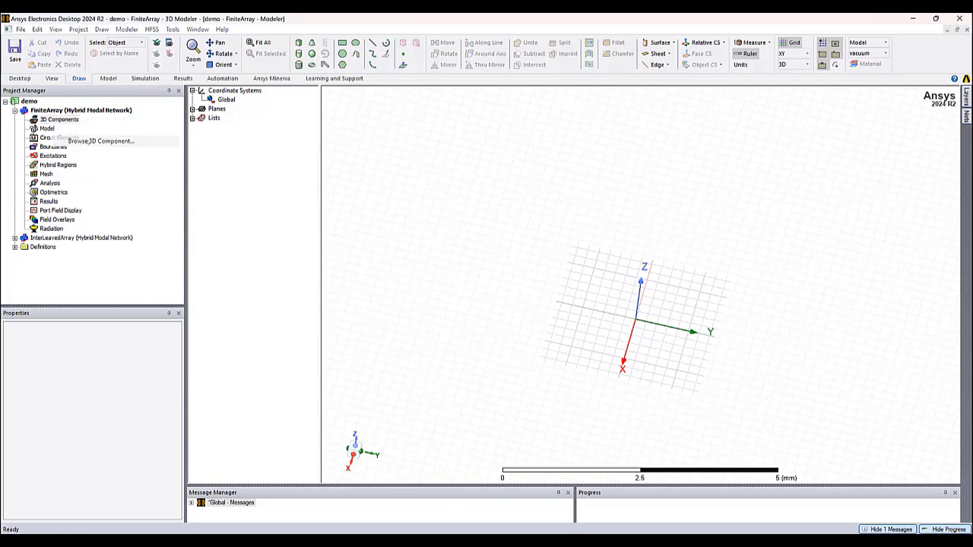
pyautogui.click(363, 237)
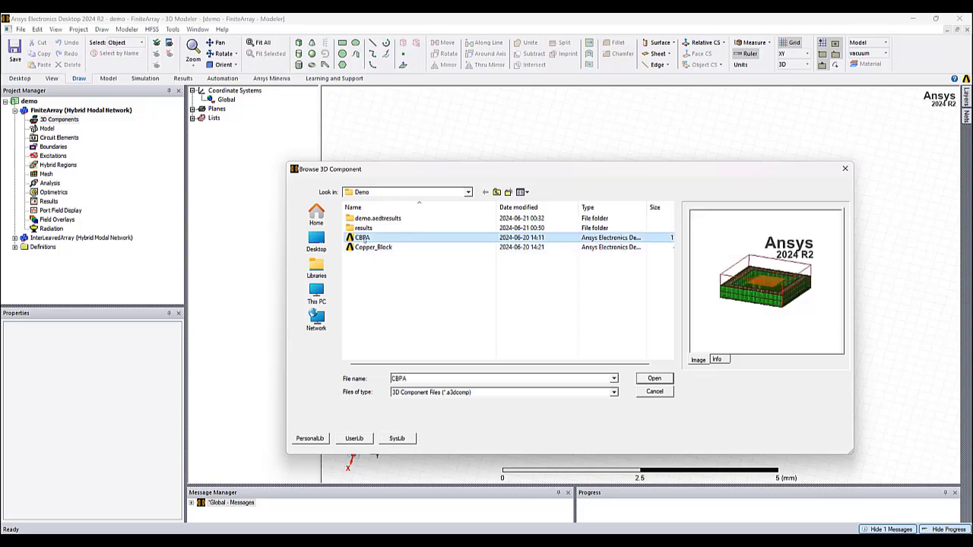
pyautogui.click(655, 379)
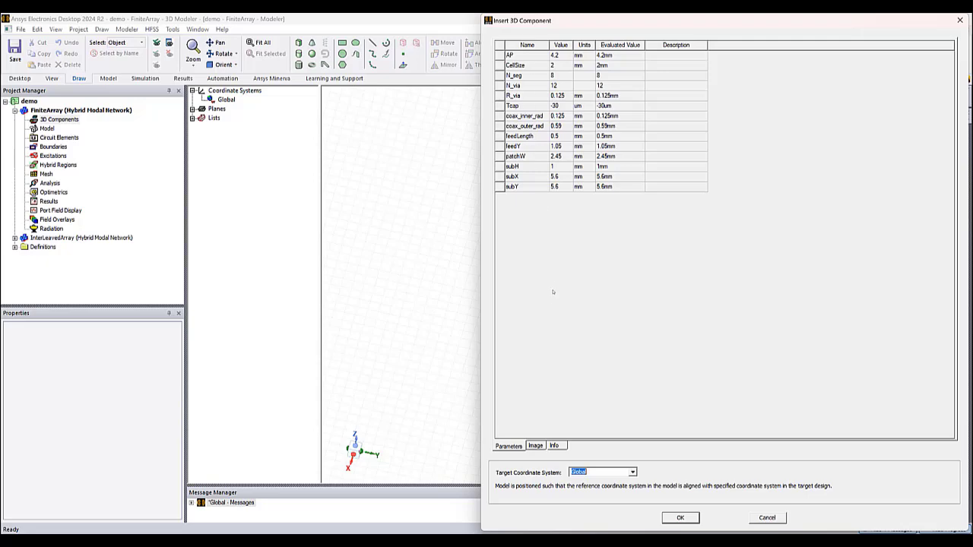
pyautogui.click(679, 518)
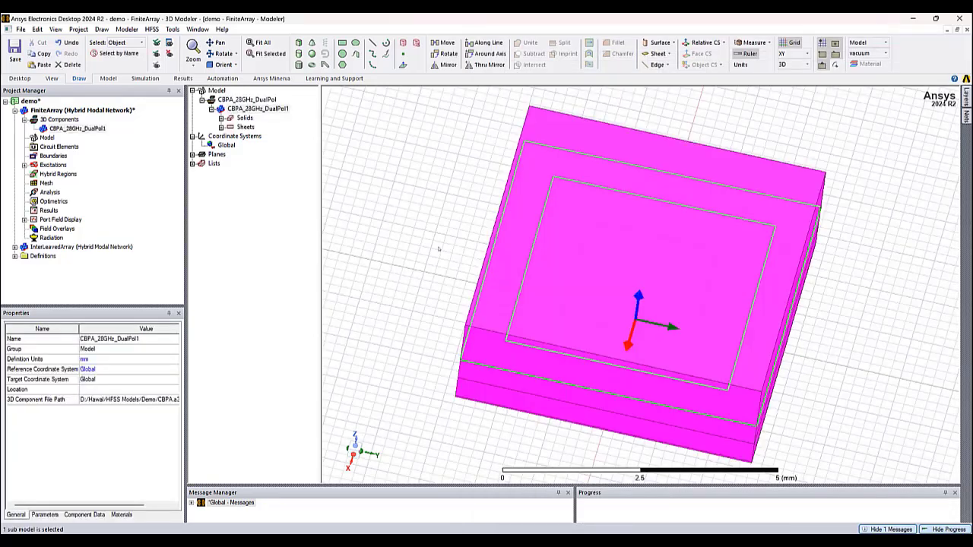
pyautogui.click(370, 242)
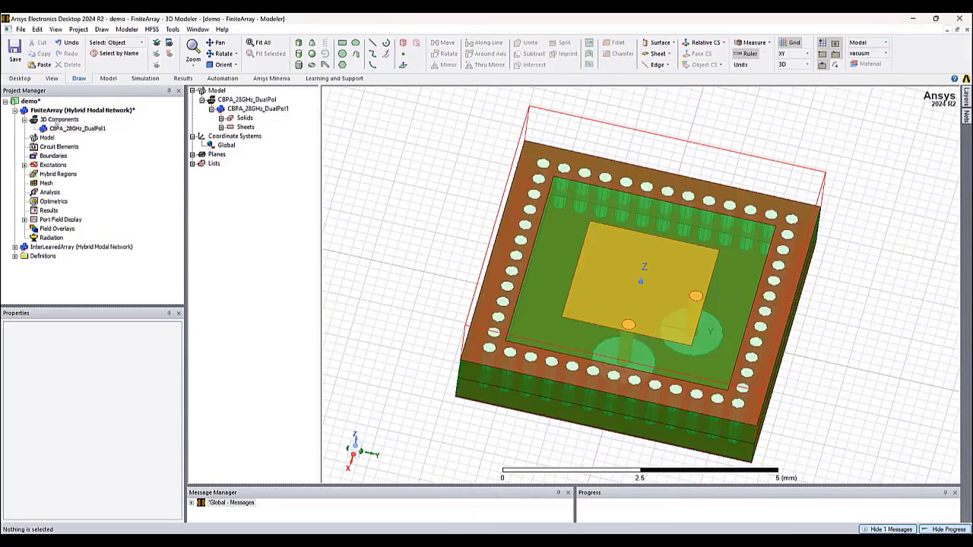
# - Insert the Copper_Block 3D component into the FiniteArray design, aligned to the Global coordinate system
pyautogui.rightClick(55, 120)
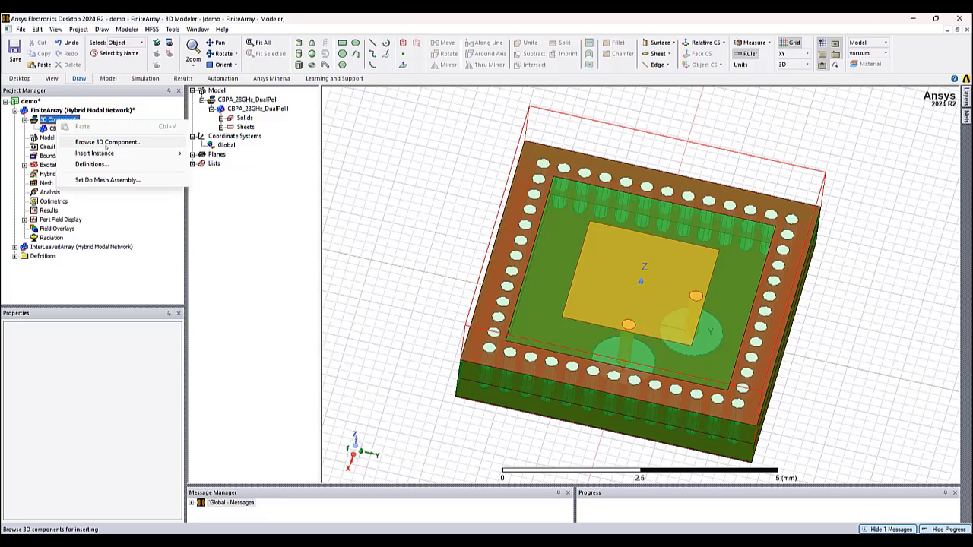
pyautogui.click(139, 143)
pyautogui.click(372, 248)
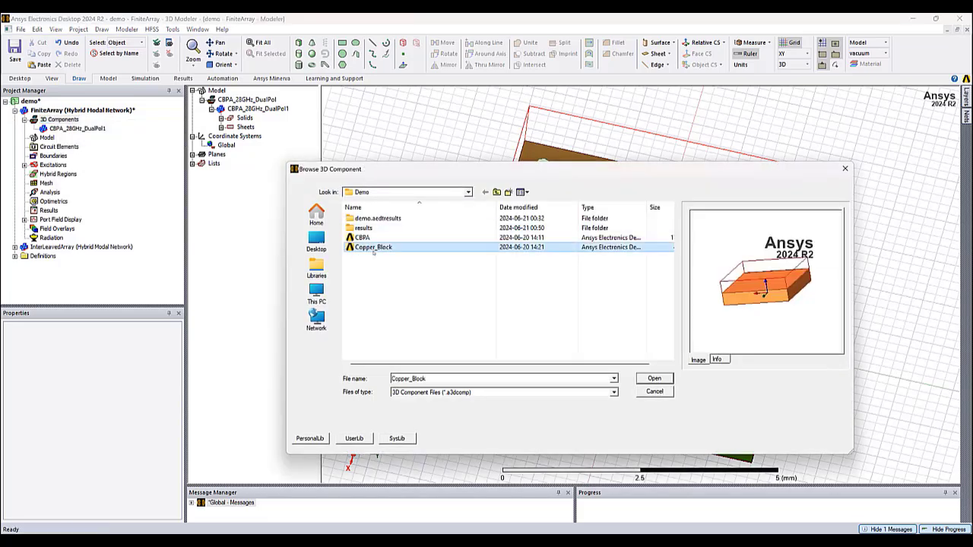
pyautogui.click(654, 379)
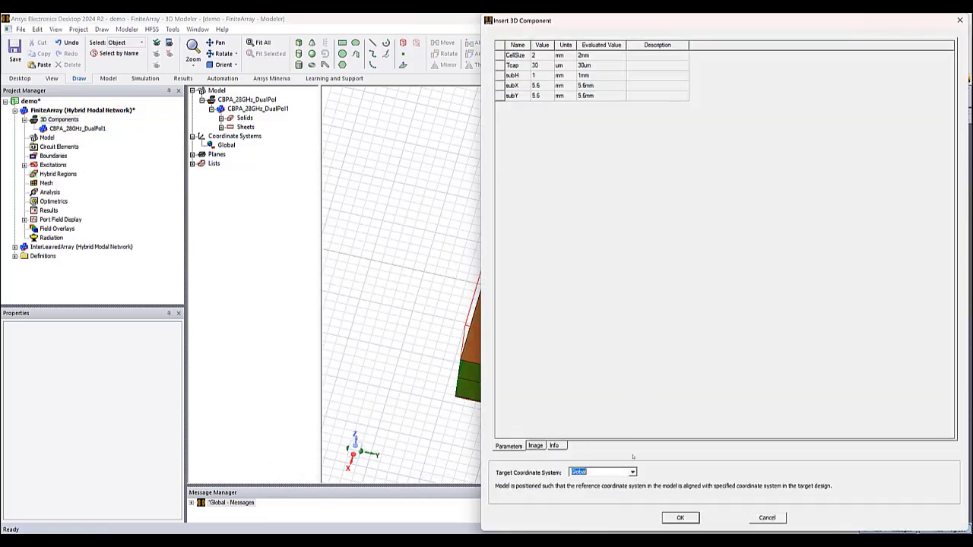
pyautogui.click(680, 518)
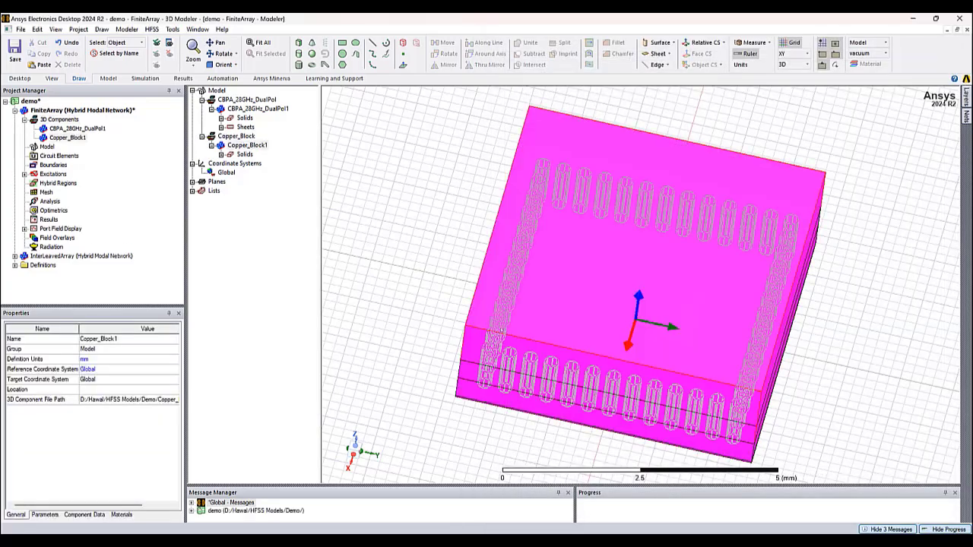
# - Start a 3D component array with size 10 along both the A and B vectors and make it visible
pyautogui.scroll(-3, 454, 325)
pyautogui.moveTo(459, 276); pyautogui.dragTo(448, 267, button='middle')
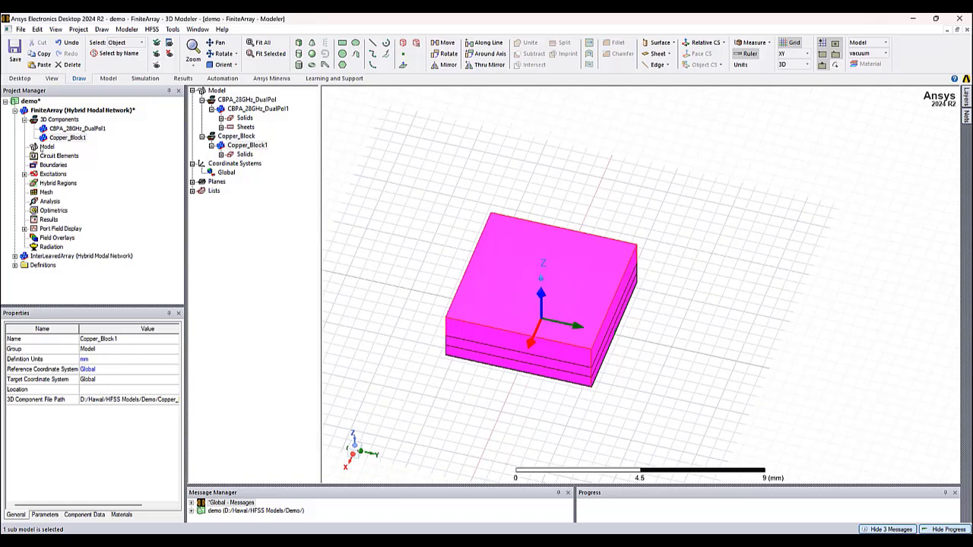
pyautogui.rightClick(45, 147)
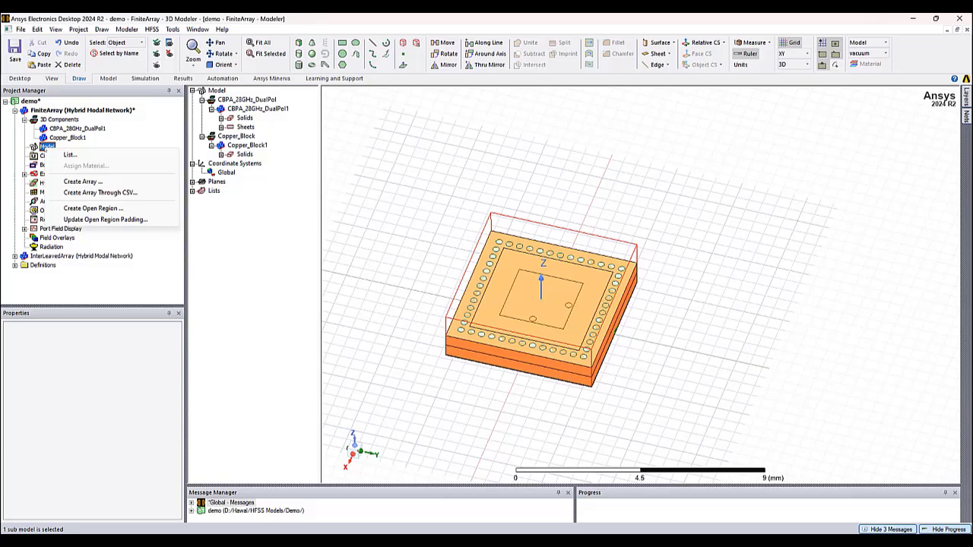
pyautogui.click(83, 183)
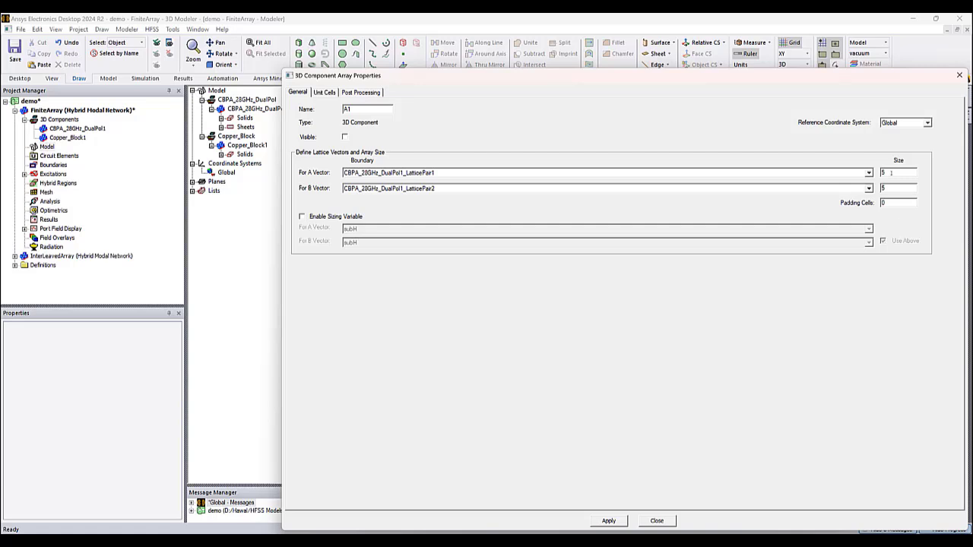
pyautogui.doubleClick(891, 173)
pyautogui.write('10')
pyautogui.doubleClick(890, 189)
pyautogui.write('10')
pyautogui.click(345, 137)
# - Fill all unit cells from A1/B1 to A10/B10 of the array with Copper_Block1
pyautogui.click(326, 92)
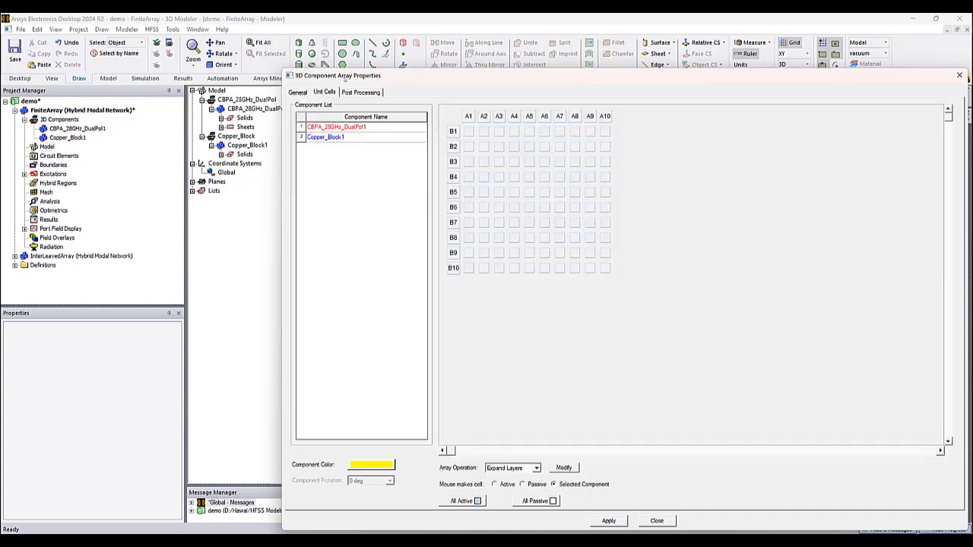
pyautogui.moveTo(352, 79); pyautogui.dragTo(195, 58)
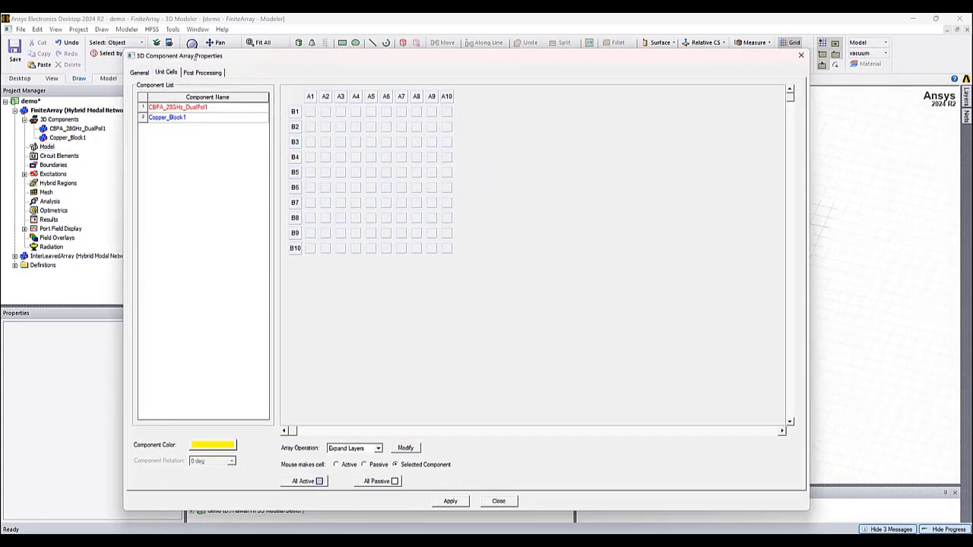
pyautogui.click(172, 118)
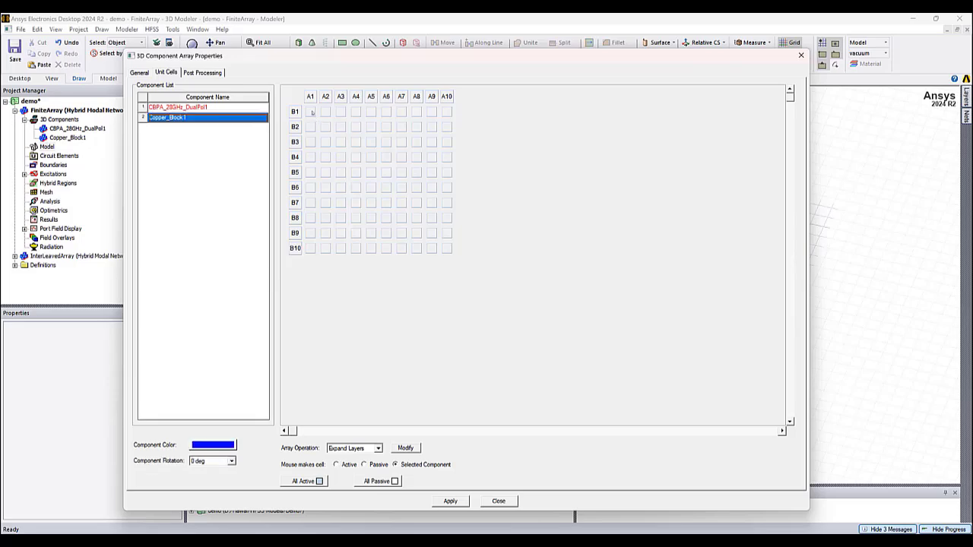
pyautogui.moveTo(312, 113); pyautogui.dragTo(447, 249)
# - Assign CBPA_28GHz_DualPol1 to the inner cells A2 to A9 by B2 to B9 and apply the array
pyautogui.click(210, 109)
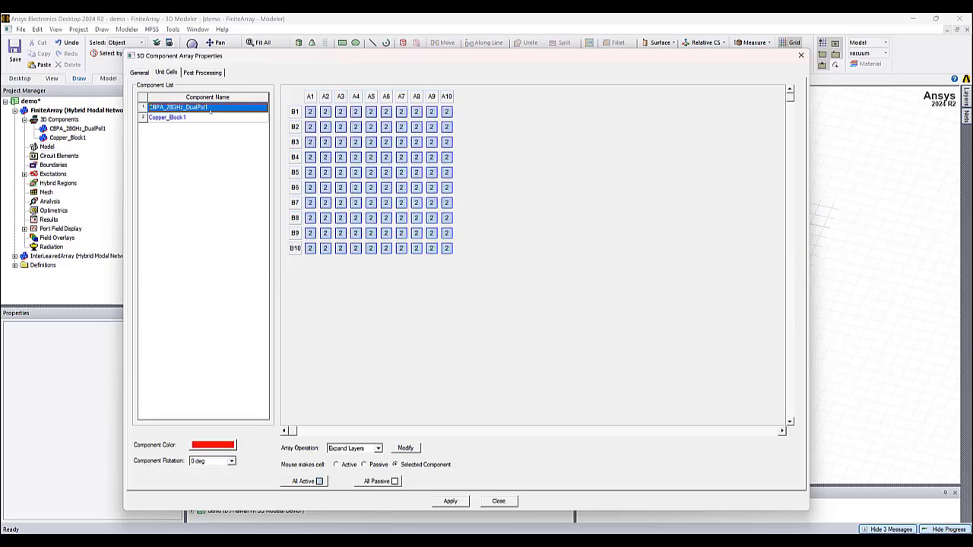
pyautogui.moveTo(326, 127); pyautogui.dragTo(388, 204)
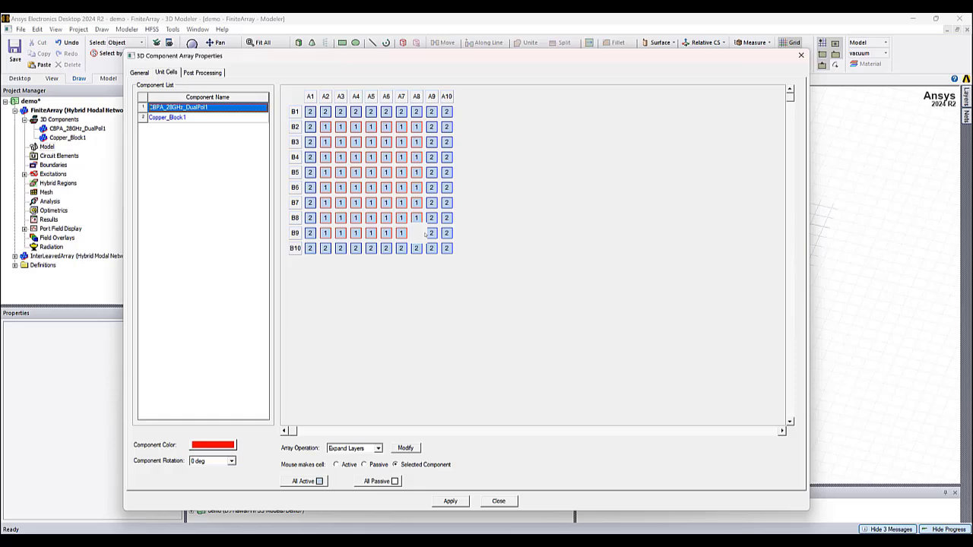
pyautogui.click(427, 233)
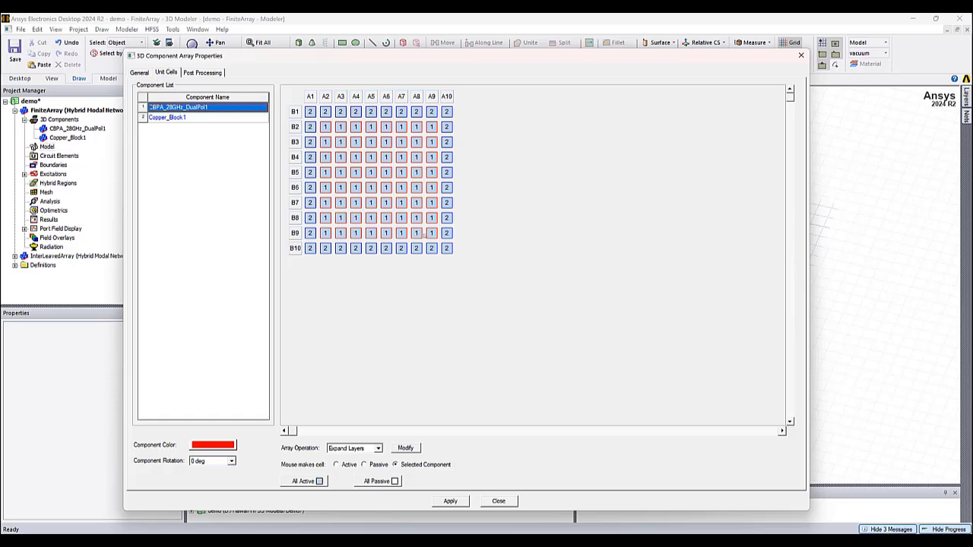
pyautogui.click(460, 505)
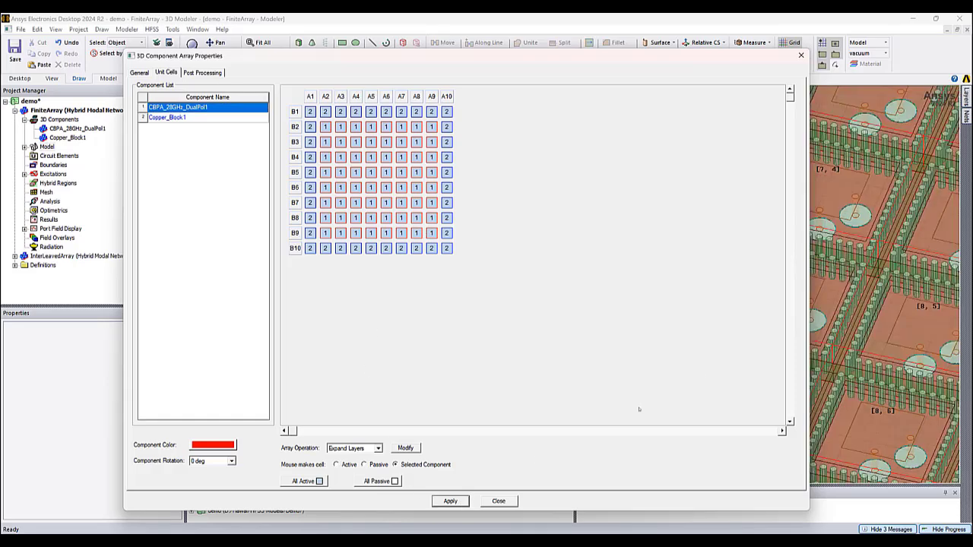
# - Replace the four corner cells of the inner antenna block (A2 and A9 in rows B2 and B9) with Copper_Block1, apply and finish the array definition
pyautogui.click(870, 196)
pyautogui.hotkey('ctrl', 'd')
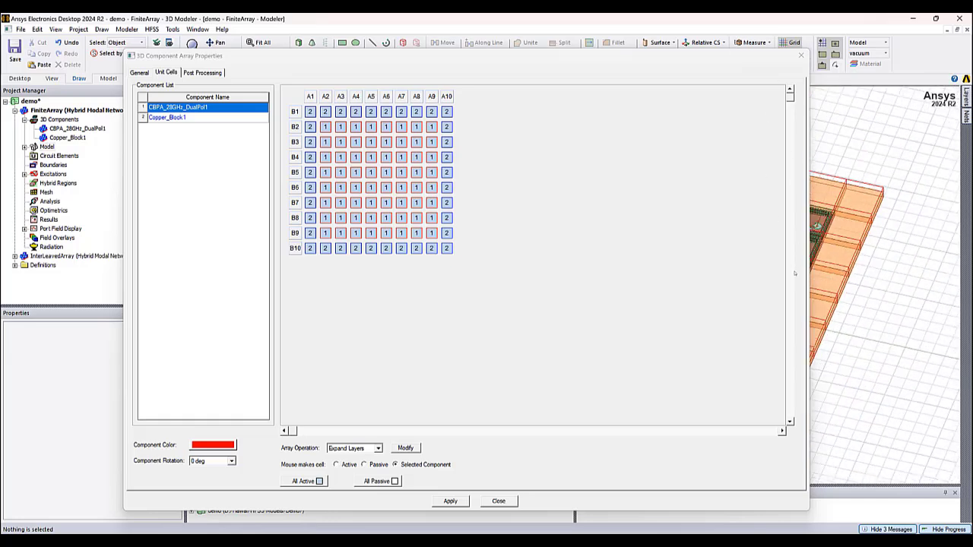
pyautogui.scroll(-2, 879, 349)
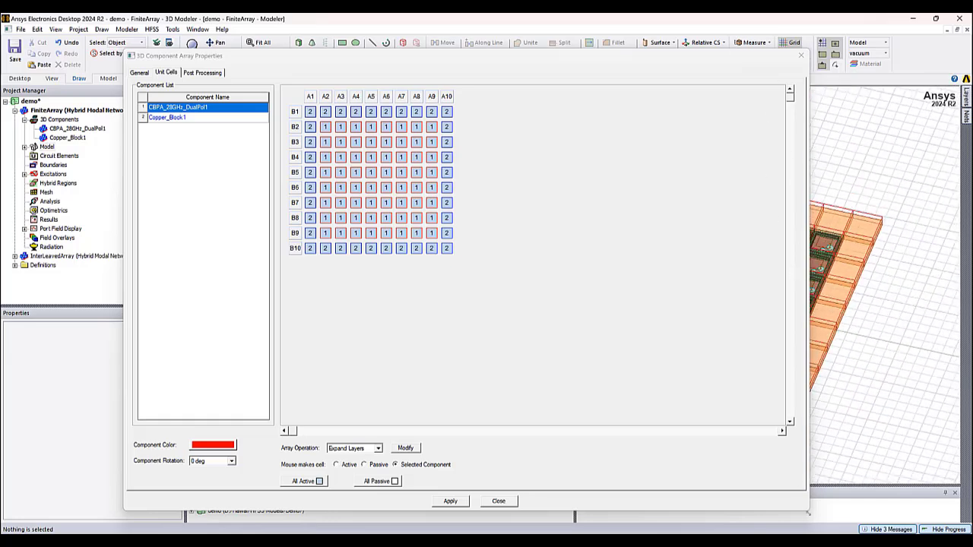
pyautogui.moveTo(807, 514); pyautogui.dragTo(501, 401)
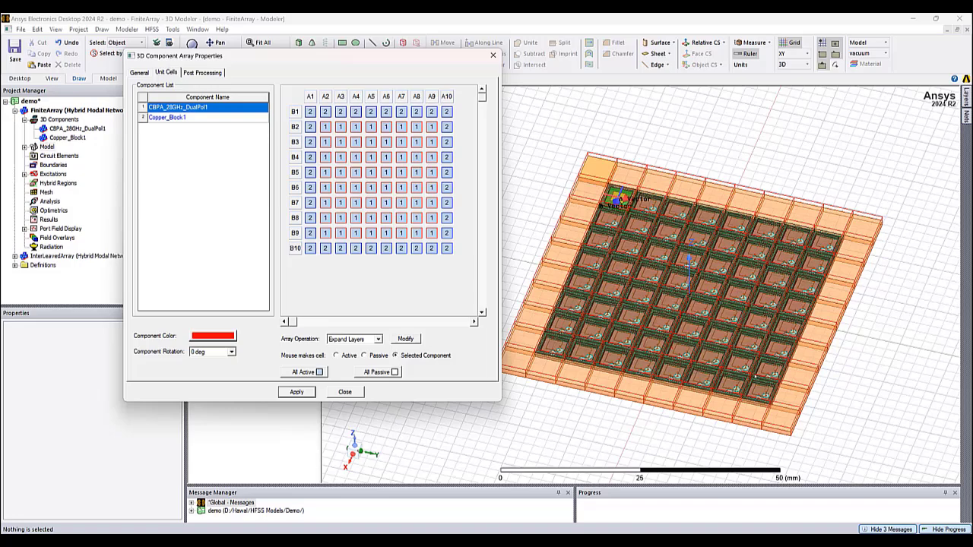
pyautogui.moveTo(688, 357)
pyautogui.mouseDown(button='middle')
pyautogui.moveTo(768, 382)
pyautogui.moveTo(751, 383)
pyautogui.mouseUp(button='middle')
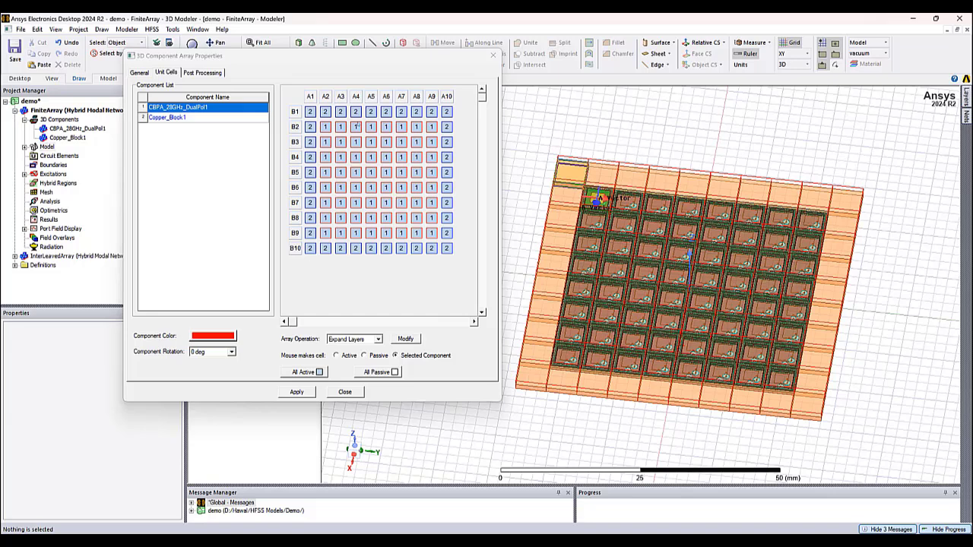
pyautogui.click(226, 117)
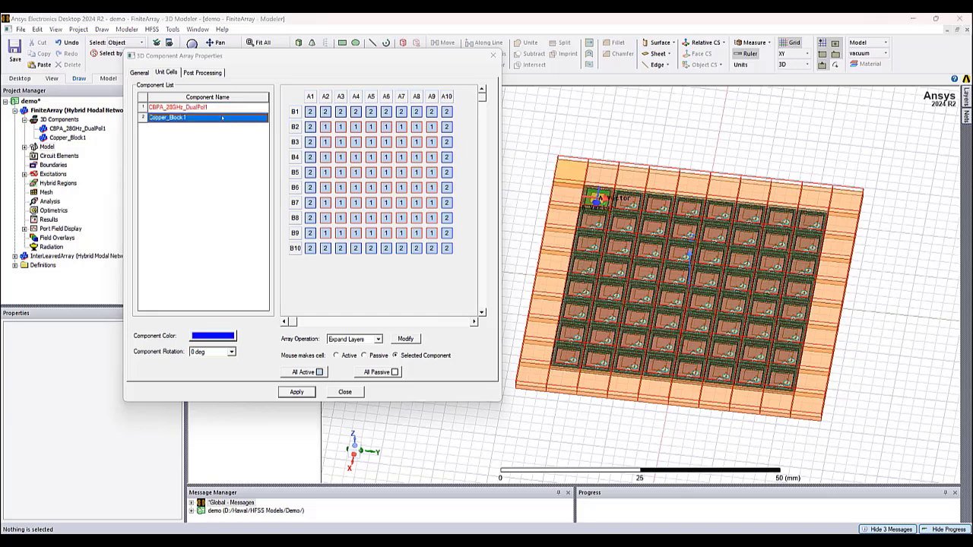
pyautogui.click(325, 126)
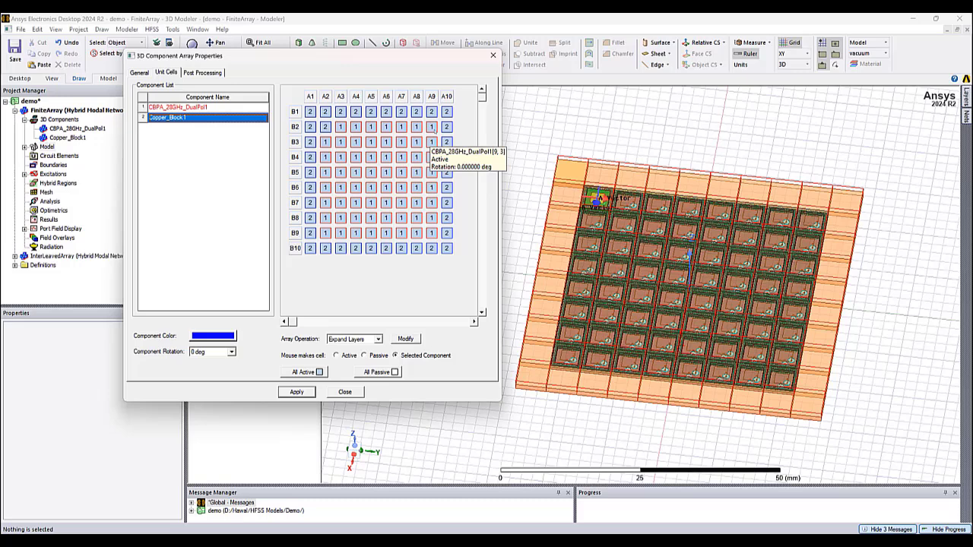
pyautogui.click(431, 233)
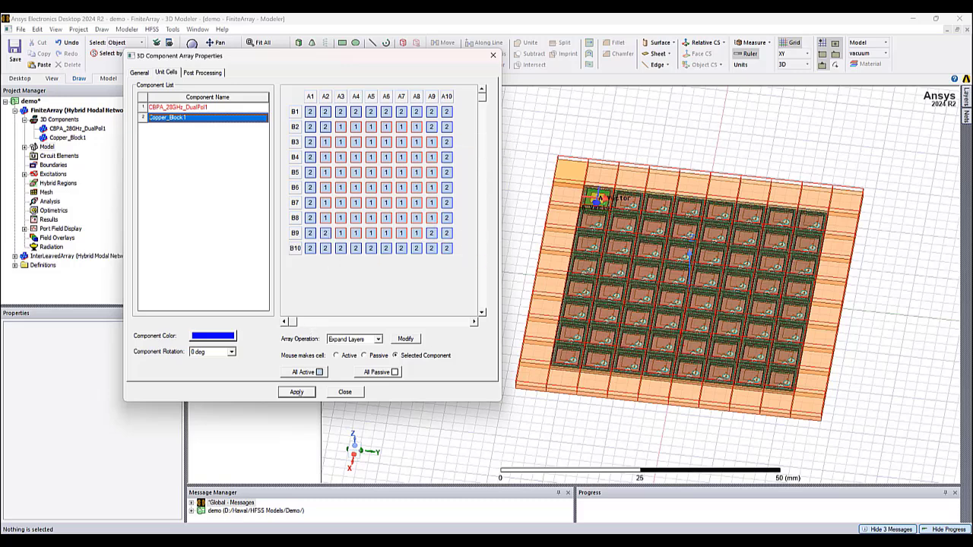
pyautogui.click(297, 392)
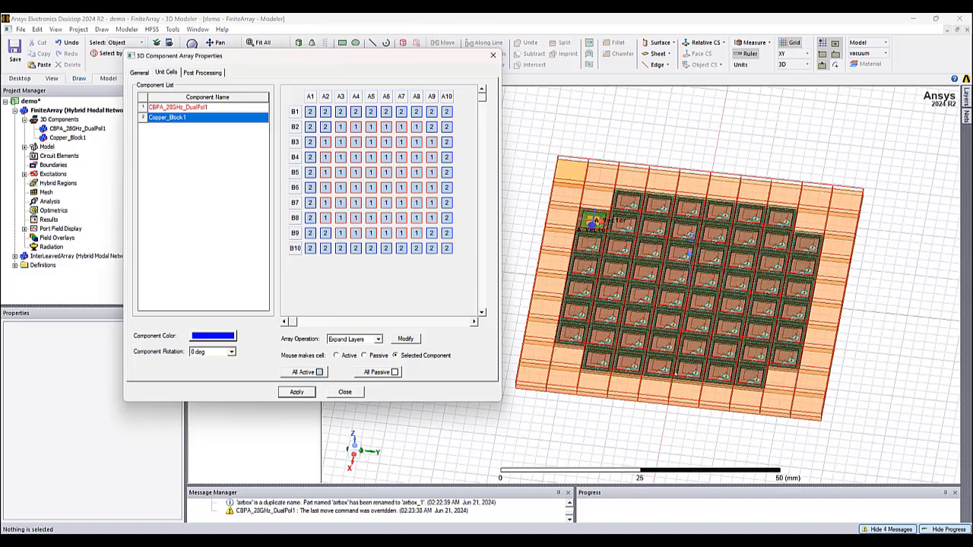
pyautogui.keyDown('alt'); pyautogui.moveTo(640, 285); pyautogui.dragTo(663, 281); pyautogui.keyUp('alt')
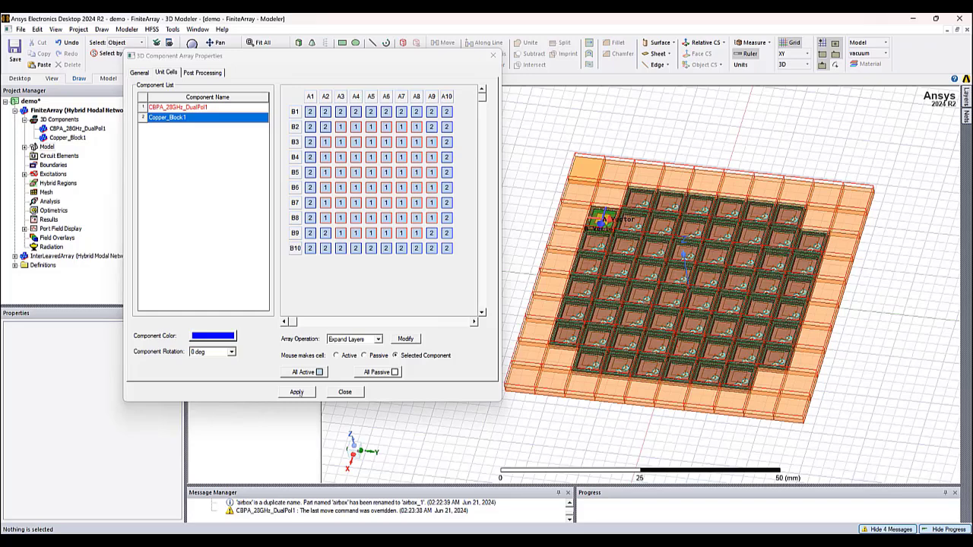
pyautogui.click(340, 392)
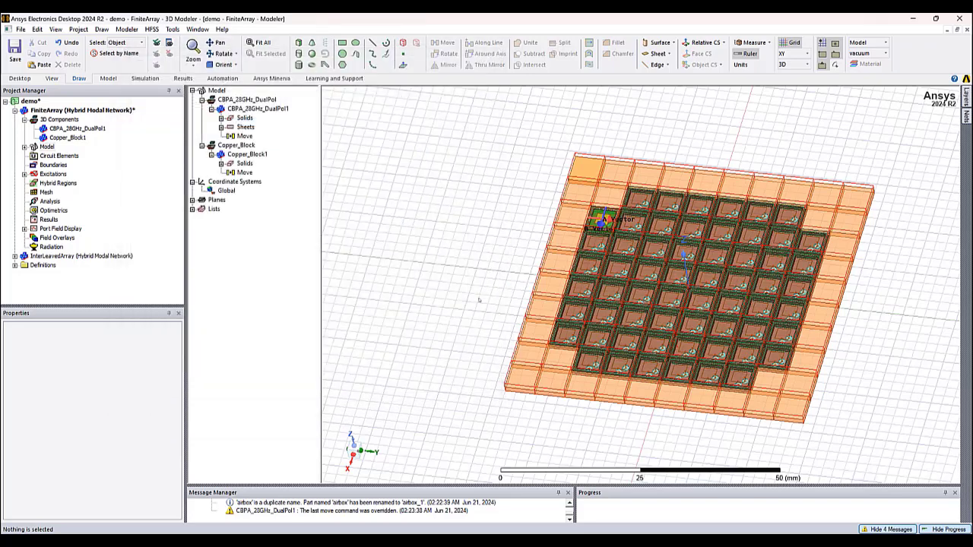
# - Create an open region around the array with a 29 GHz operating frequency and a PML boundary
pyautogui.moveTo(499, 323); pyautogui.dragTo(524, 324, button='middle')
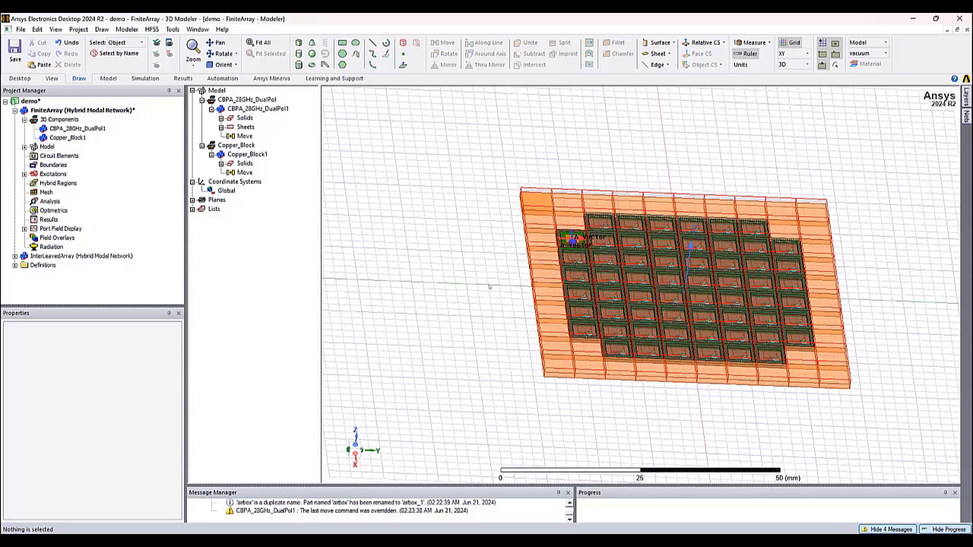
pyautogui.rightClick(439, 260)
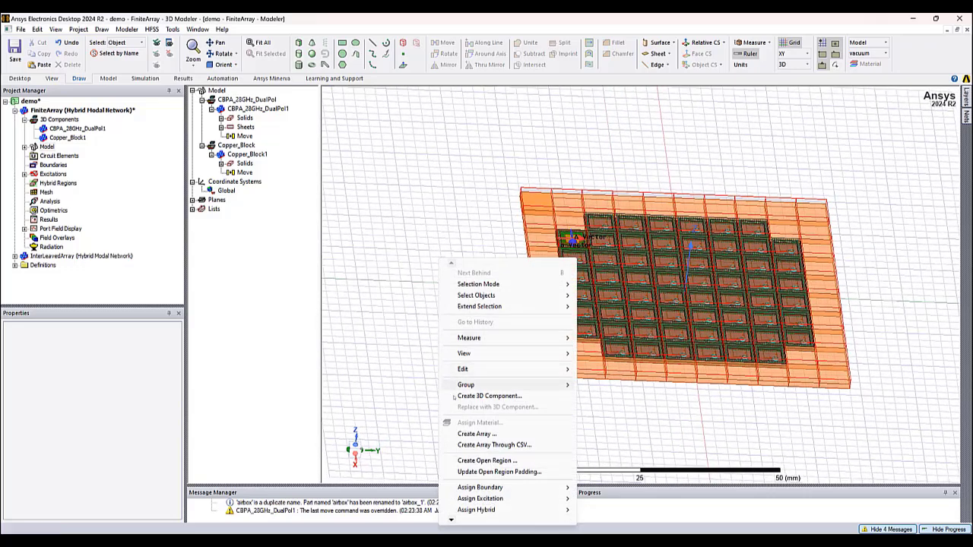
pyautogui.click(487, 461)
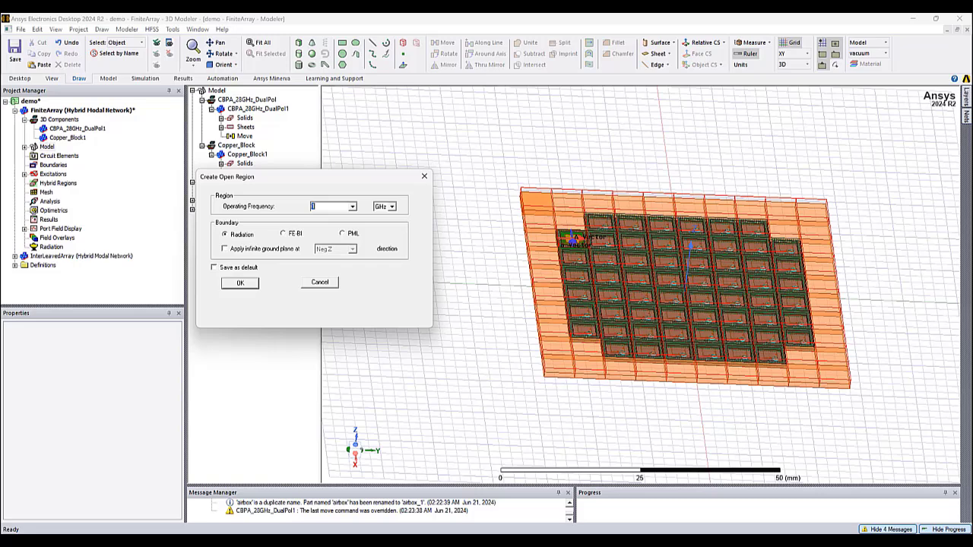
pyautogui.write('28')
pyautogui.press('BackSpace')
pyautogui.write('9')
pyautogui.click(342, 235)
pyautogui.click(249, 285)
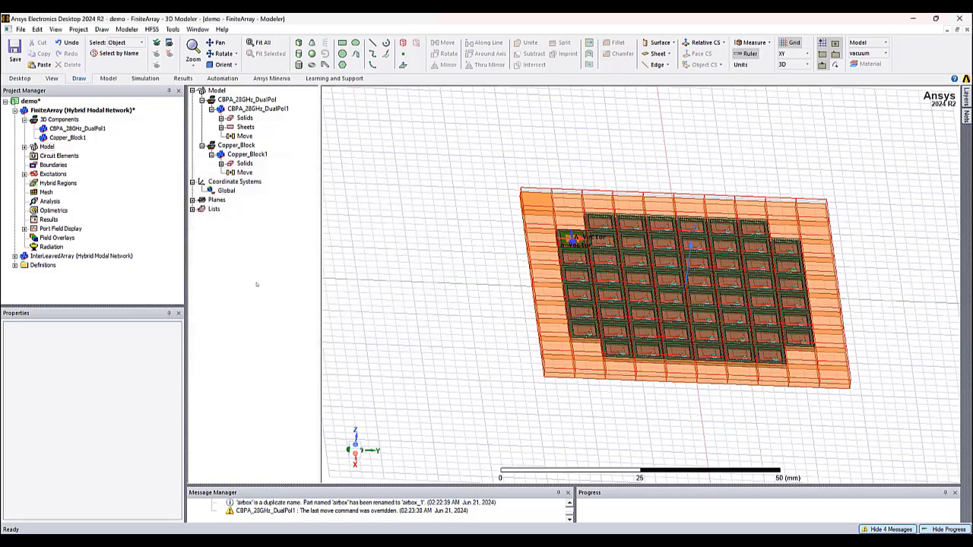
pyautogui.click(452, 276)
pyautogui.moveTo(454, 280)
pyautogui.mouseDown(button='middle')
pyautogui.moveTo(466, 287)
pyautogui.moveTo(457, 283)
pyautogui.mouseUp(button='middle')
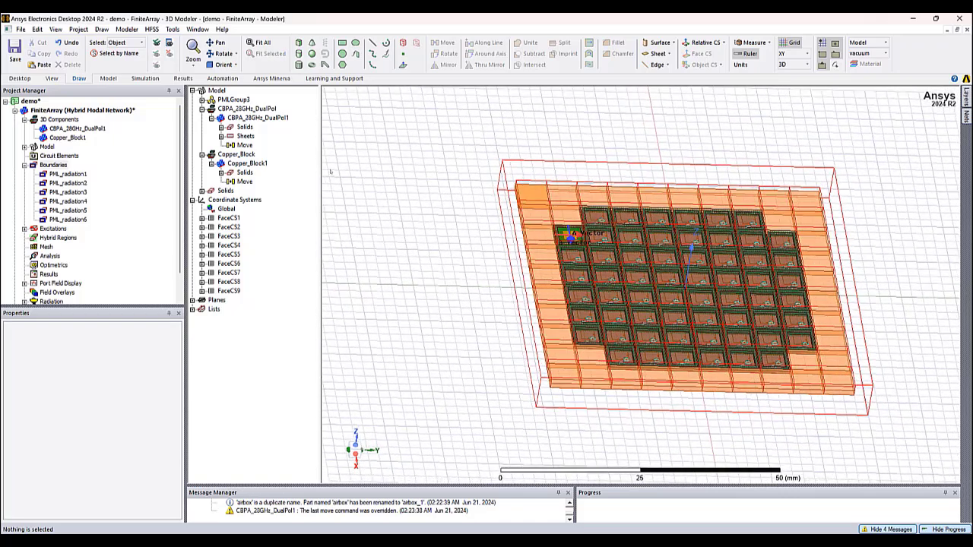
# - Highlight the PML group in the model to examine the PML layers enclosing the array
pyautogui.click(228, 99)
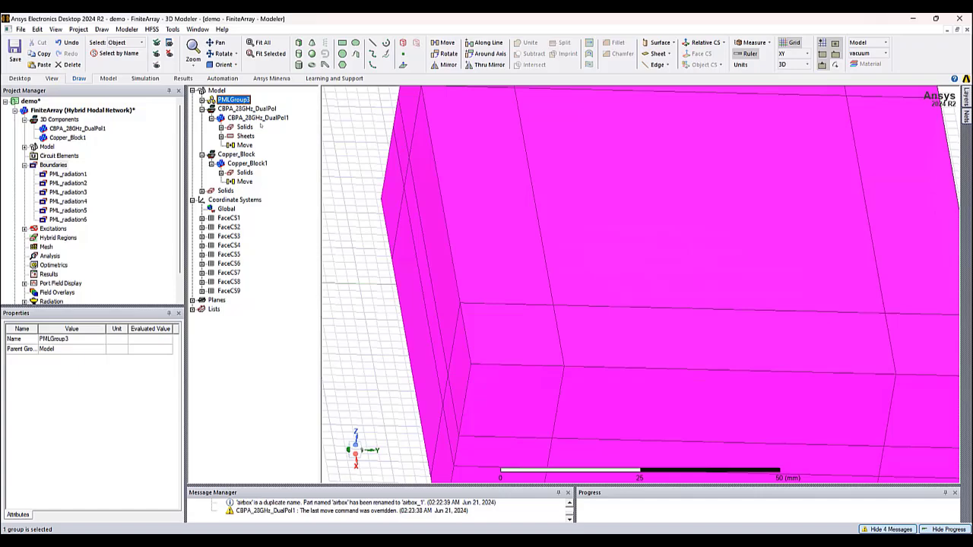
pyautogui.click(364, 310)
pyautogui.scroll(-4, 456, 296)
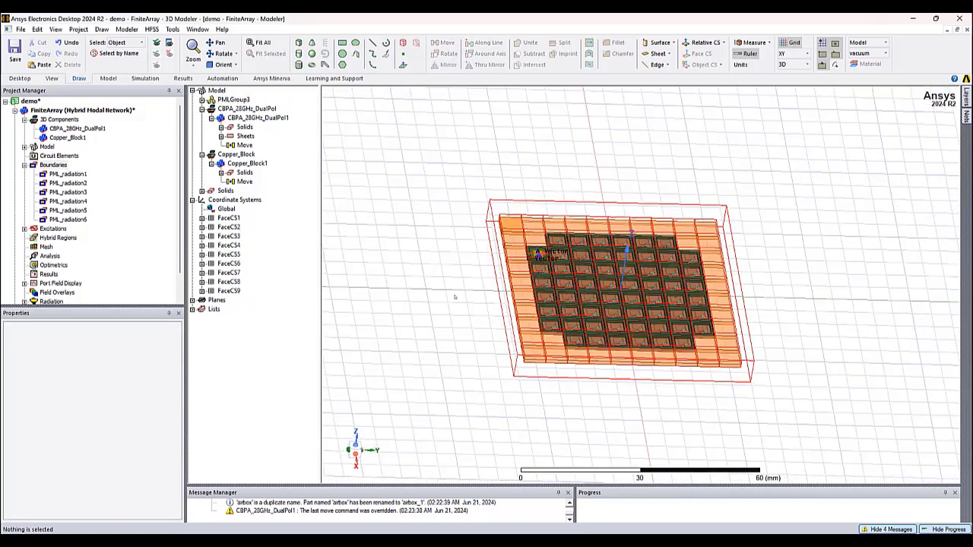
pyautogui.click(228, 100)
pyautogui.moveTo(495, 227); pyautogui.dragTo(376, 290, button='middle')
pyautogui.hotkey('ctrl', 'h')
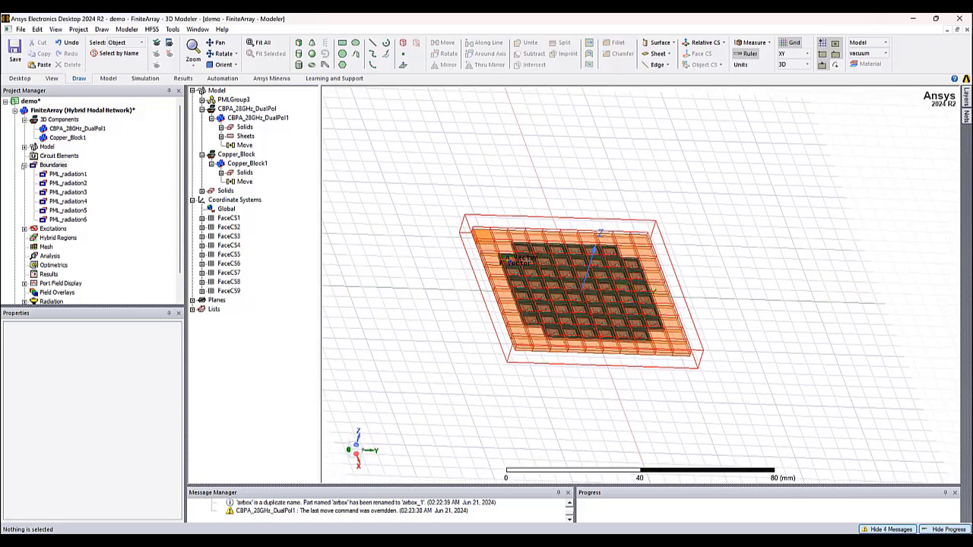
# - Add an auto solution setup to the analysis of the FiniteArray design
pyautogui.click(23, 165)
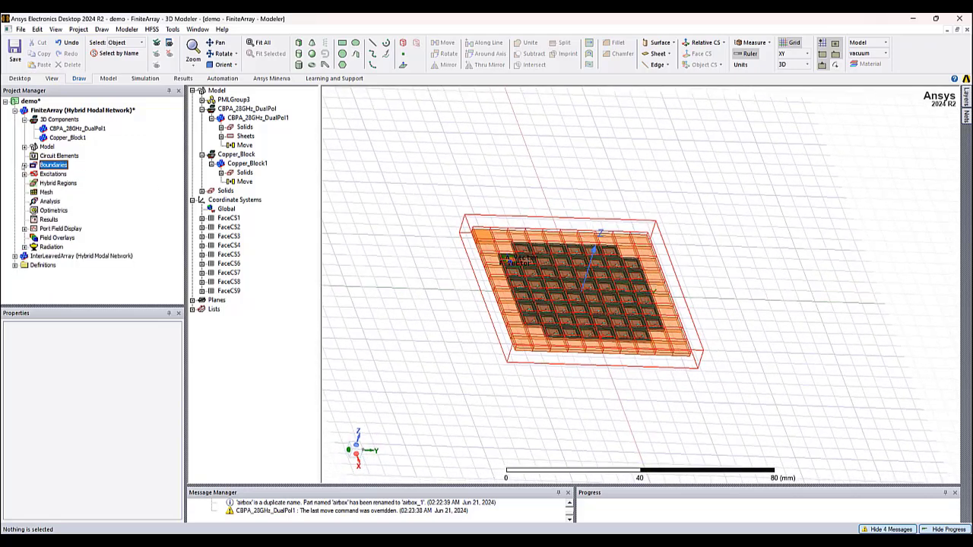
pyautogui.rightClick(49, 202)
pyautogui.moveTo(121, 223)
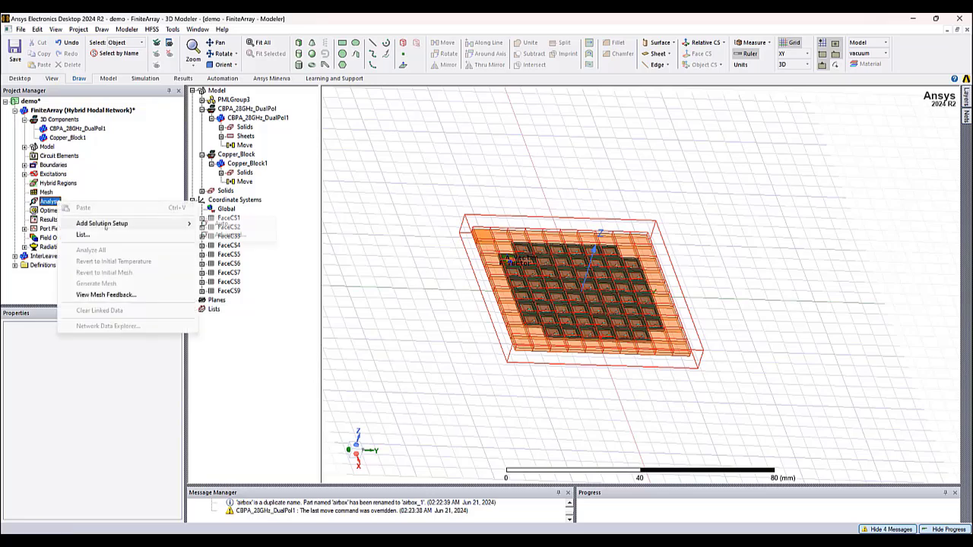
pyautogui.click(223, 225)
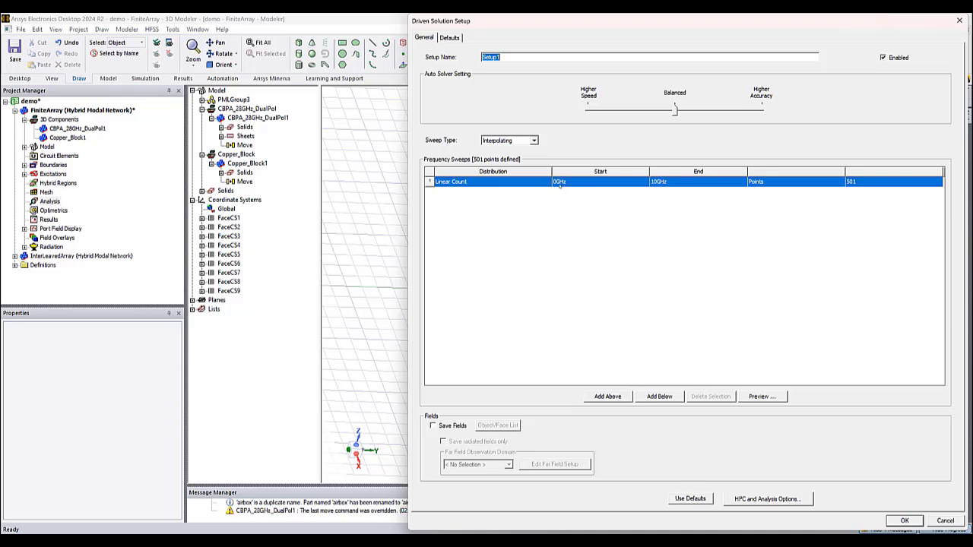
# - Set the setup's linear count frequency sweep to start at 28 GHz and end at 30 GHz, and accept the setup
pyautogui.doubleClick(564, 184)
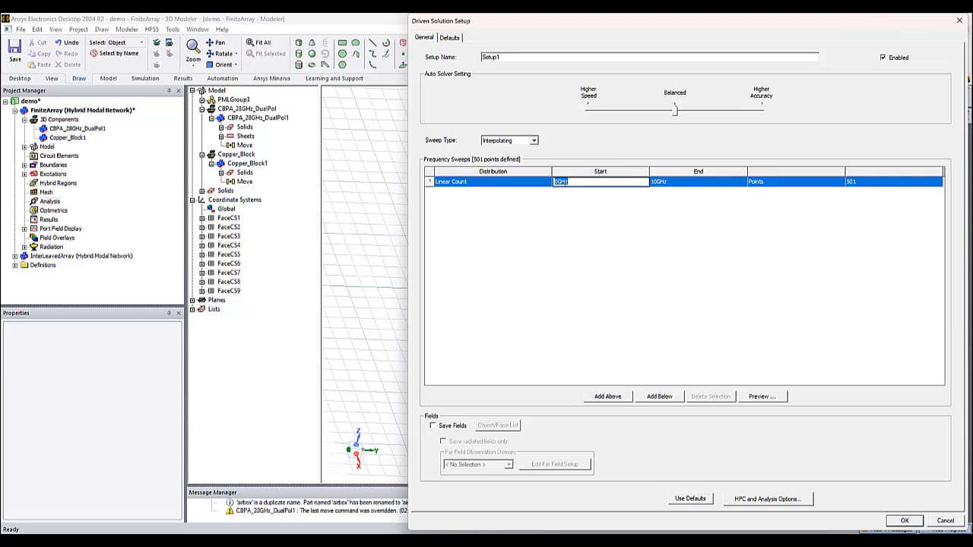
pyautogui.write('28')
pyautogui.press('Tab')
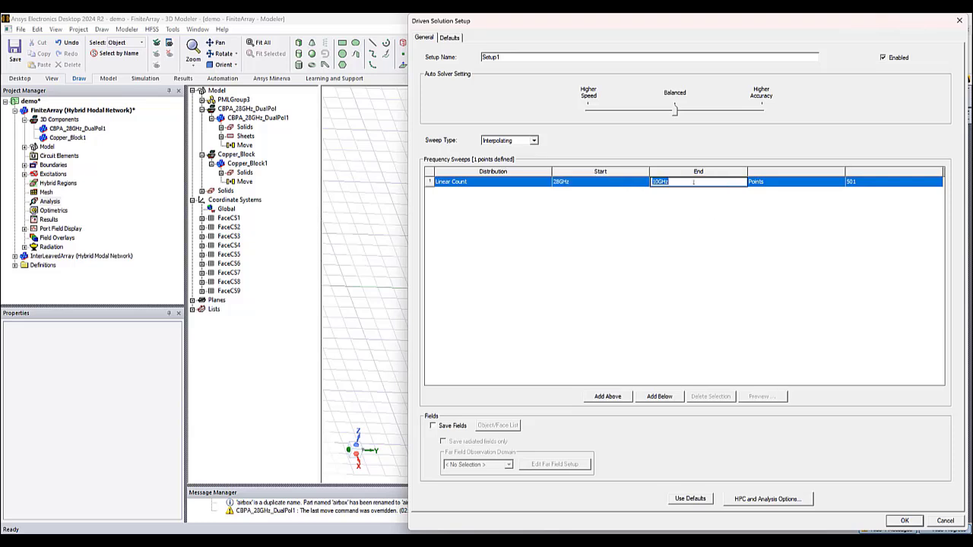
pyautogui.write('30')
pyautogui.press('Tab')
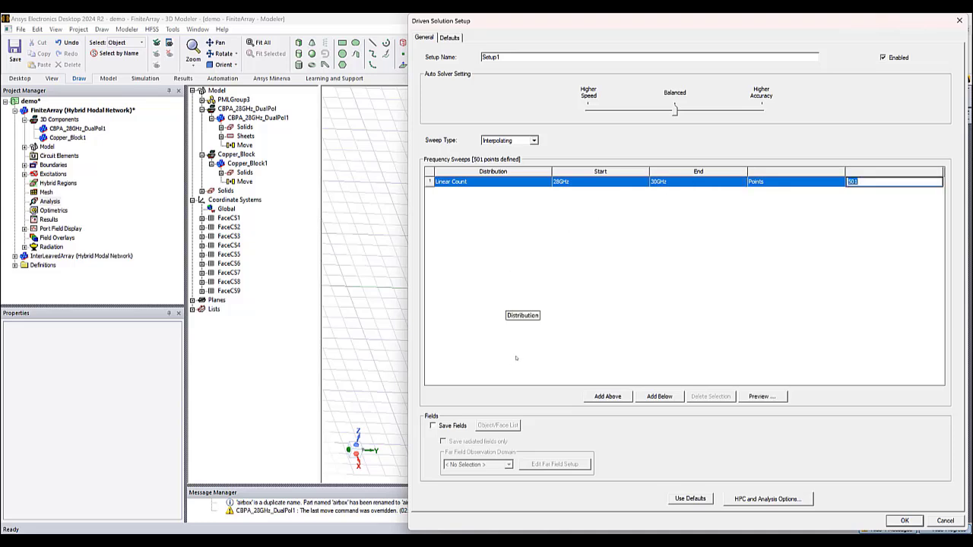
pyautogui.click(904, 522)
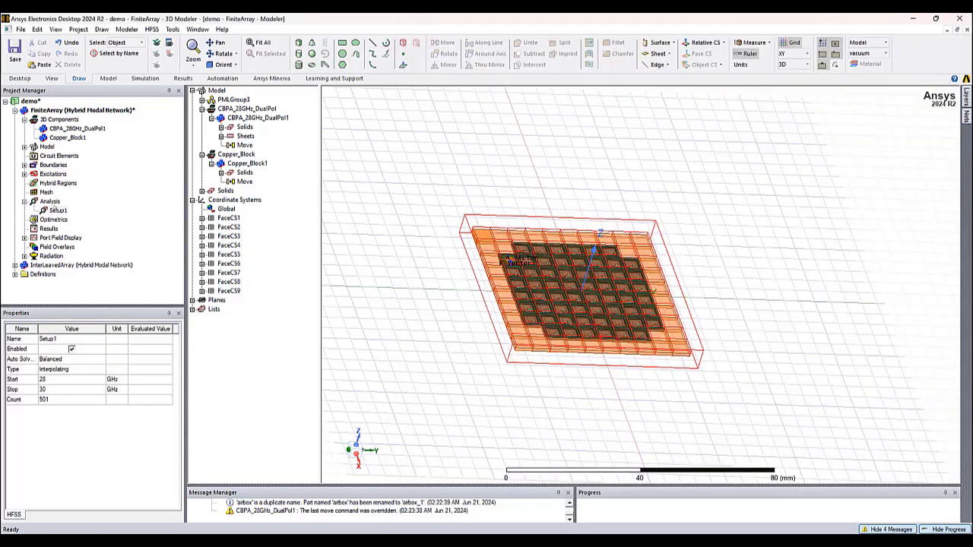
# - Run the analysis of all solution setups in the FiniteArray design
pyautogui.rightClick(53, 203)
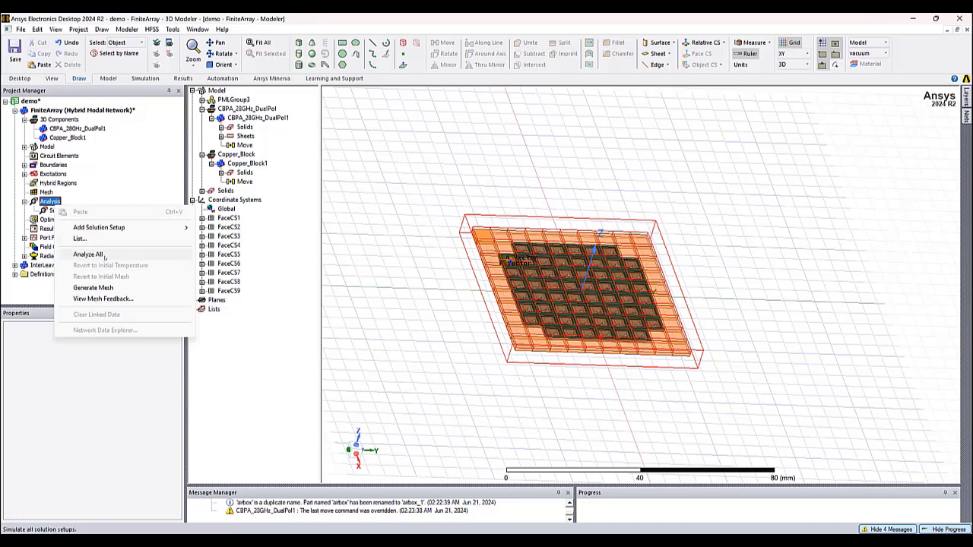
pyautogui.click(89, 255)
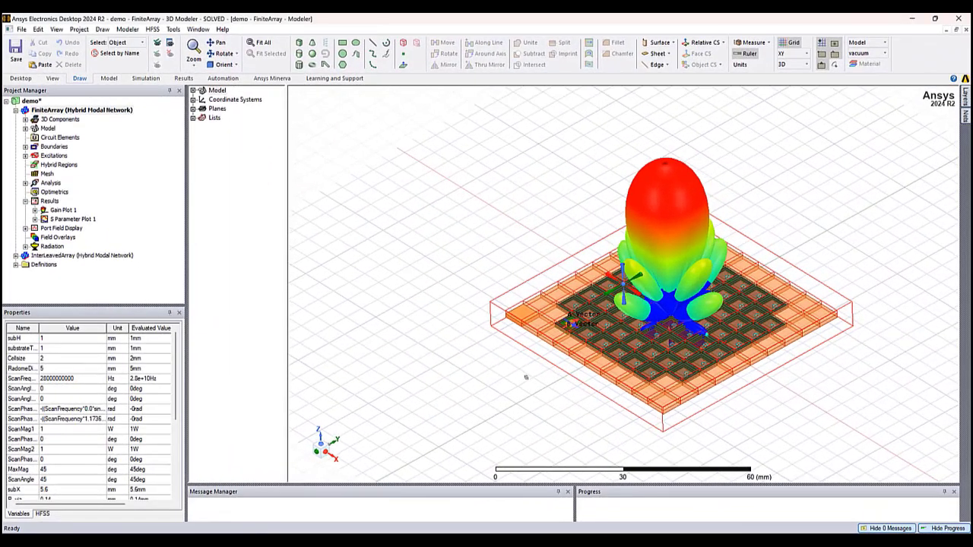
pyautogui.moveTo(526, 377)
pyautogui.mouseDown(button='middle')
pyautogui.moveTo(352, 376)
pyautogui.moveTo(539, 385)
pyautogui.mouseUp(button='middle')
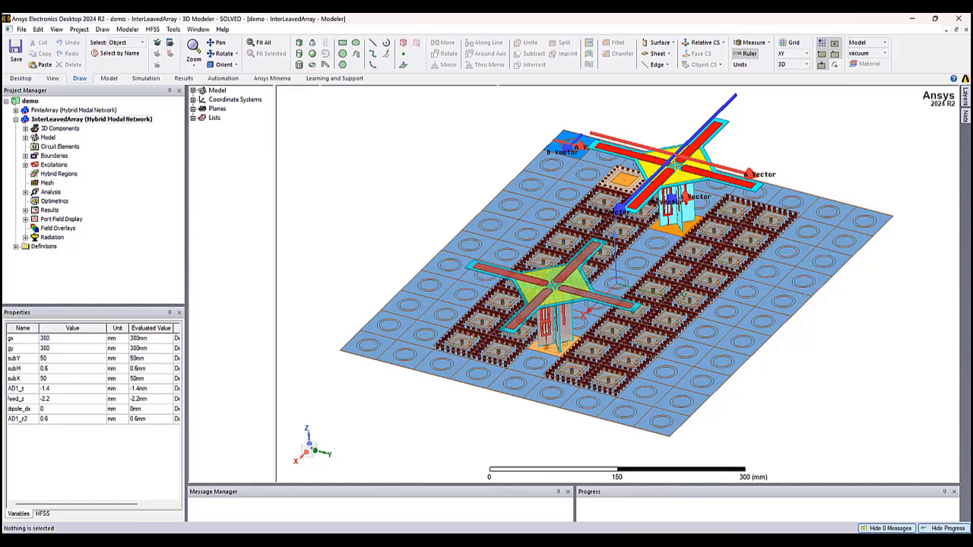
pyautogui.moveTo(543, 354); pyautogui.dragTo(546, 336, button='middle')
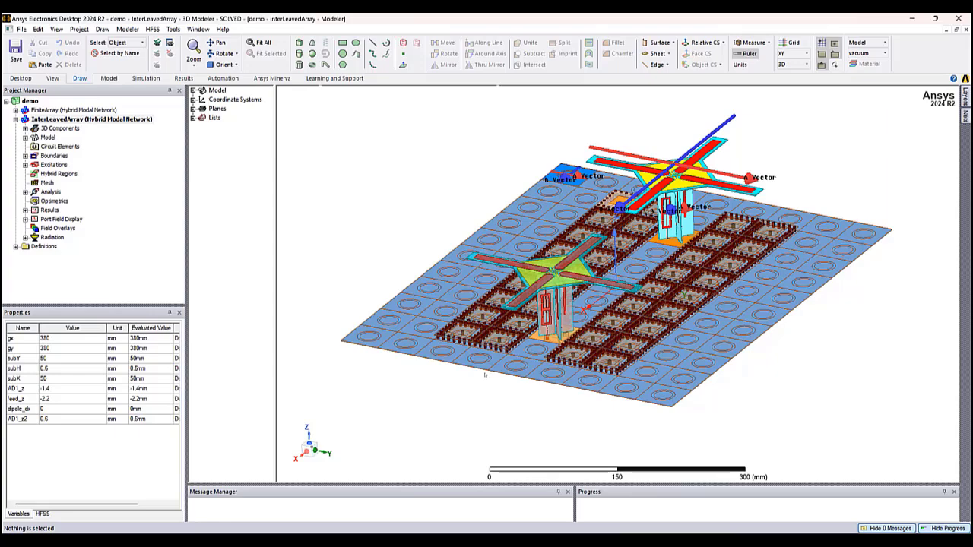
pyautogui.moveTo(511, 345)
pyautogui.mouseDown(button='middle')
pyautogui.moveTo(471, 353)
pyautogui.moveTo(467, 337)
pyautogui.mouseUp(button='middle')
pyautogui.scroll(2, 467, 337)
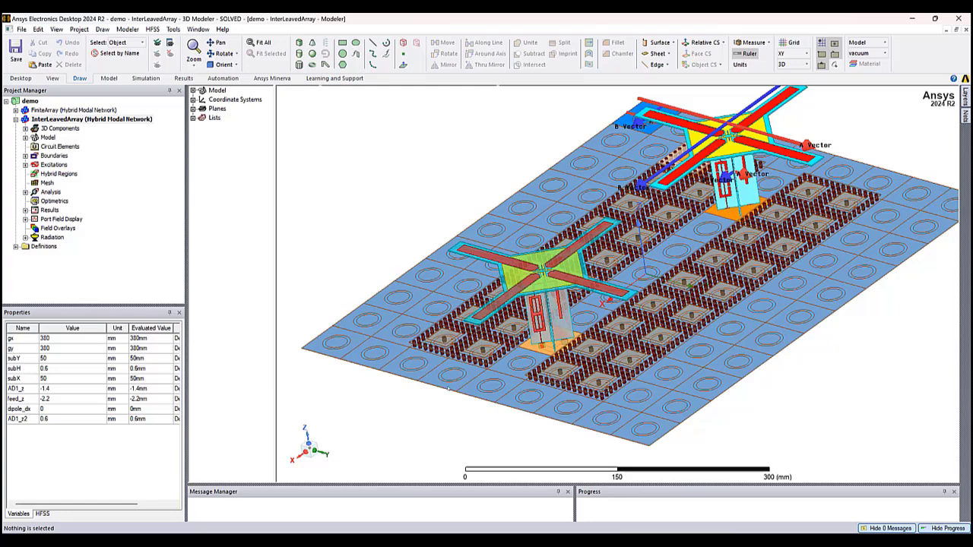
pyautogui.scroll(-2, 449, 389)
pyautogui.moveTo(449, 389); pyautogui.dragTo(461, 396, button='middle')
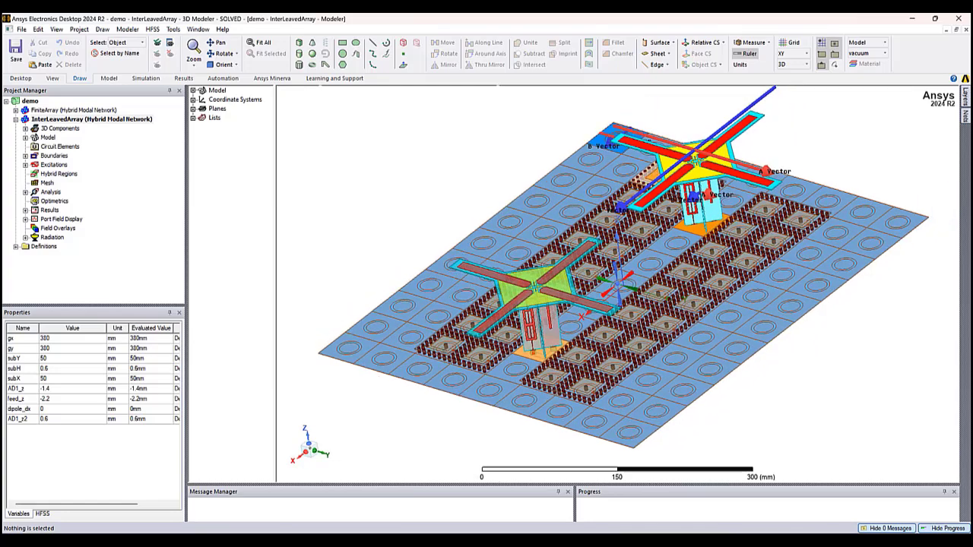